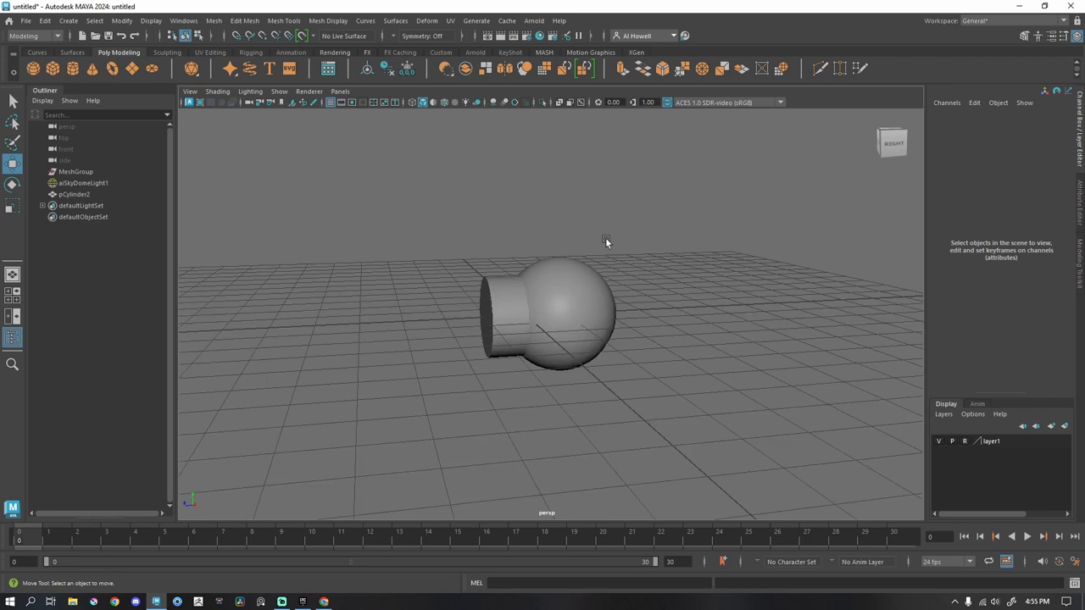
In the Rendering menu set, assign a new toon outline to the sphere-and-cylinder model
click(43, 36)
click(30, 93)
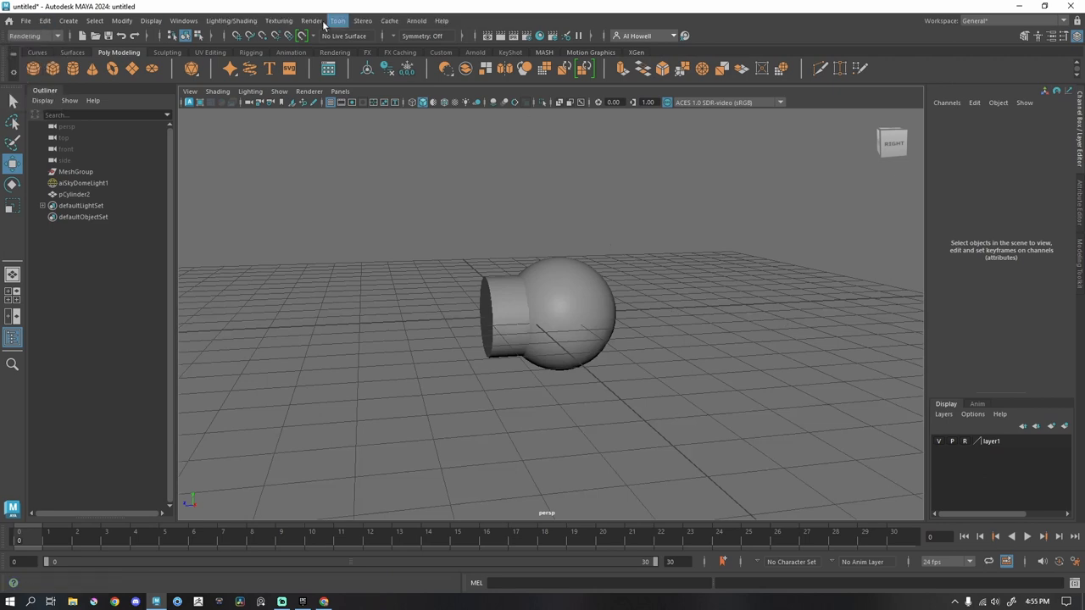
click(551, 259)
click(340, 21)
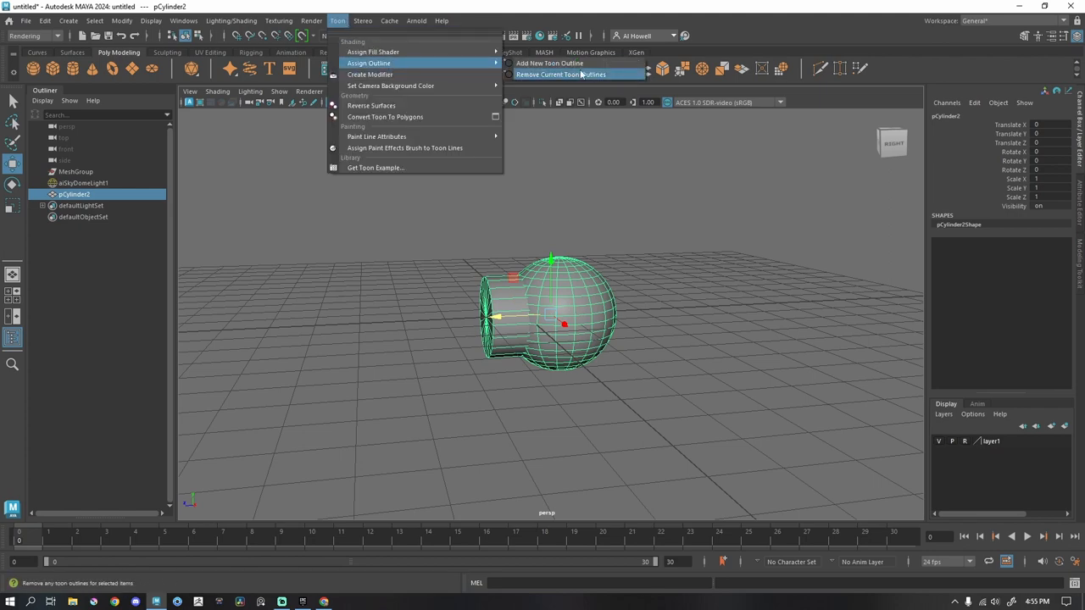
click(590, 73)
click(760, 254)
mouse_move(686, 319)
alt+mouse_down()
mouse_move(867, 312)
mouse_move(836, 343)
mouse_move(689, 335)
mouse_move(660, 311)
mouse_move(683, 328)
mouse_move(762, 324)
mouse_move(707, 309)
alt+mouse_up()
scroll(683, 294, up, 10)
scroll(682, 294, up, 3)
key(f)
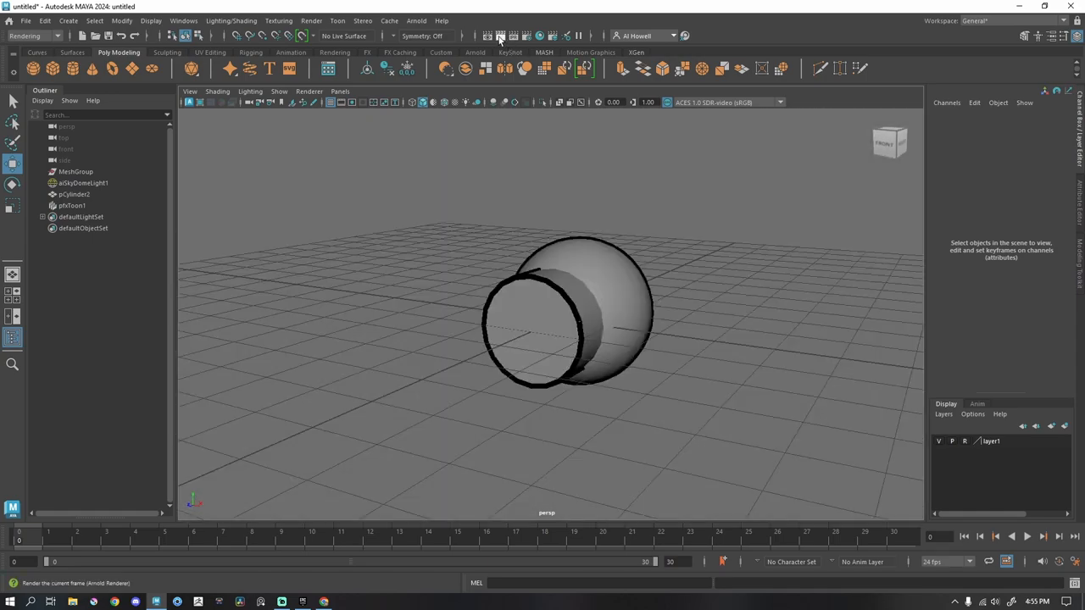
Run a test Arnold render of the current frame and dismiss the RenderView window
click(500, 35)
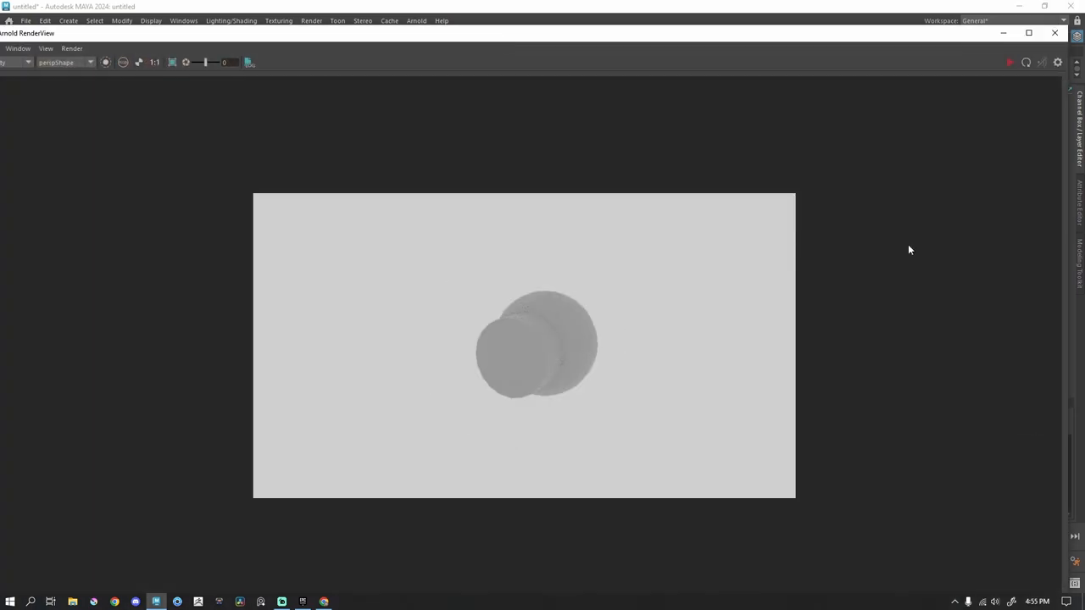
drag(118, 33, 276, 34)
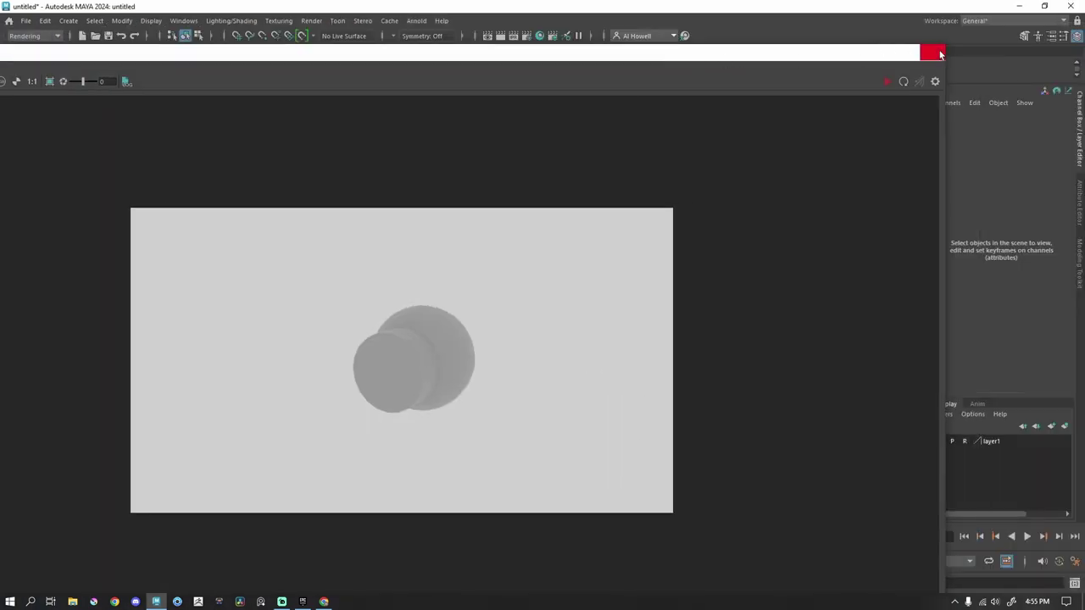
click(935, 50)
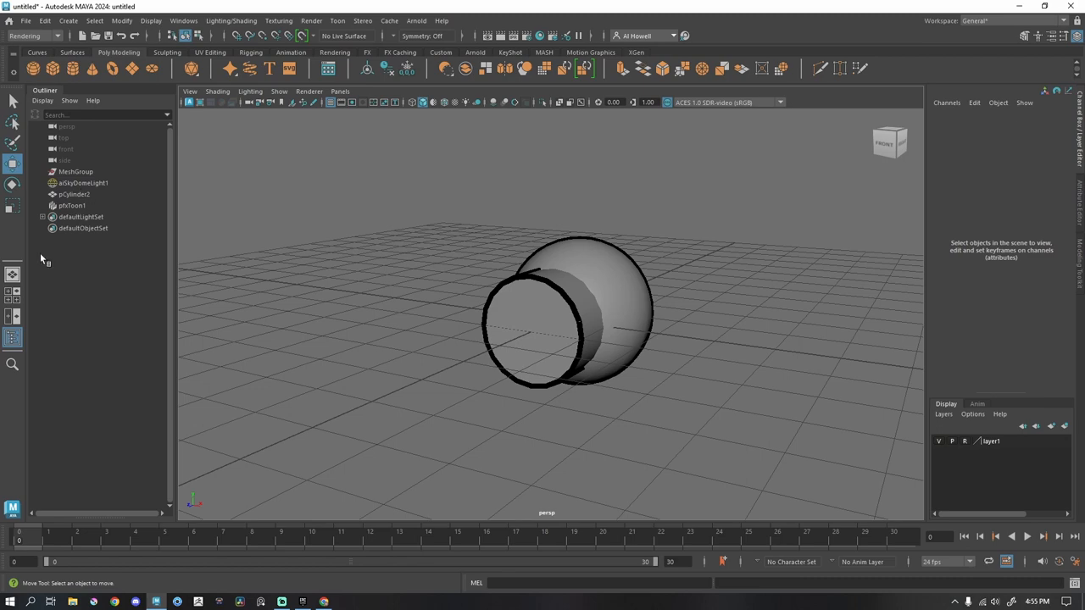
Select pfxToon1 in the Outliner and show pfxToonShape1 in the Attribute Editor
click(13, 343)
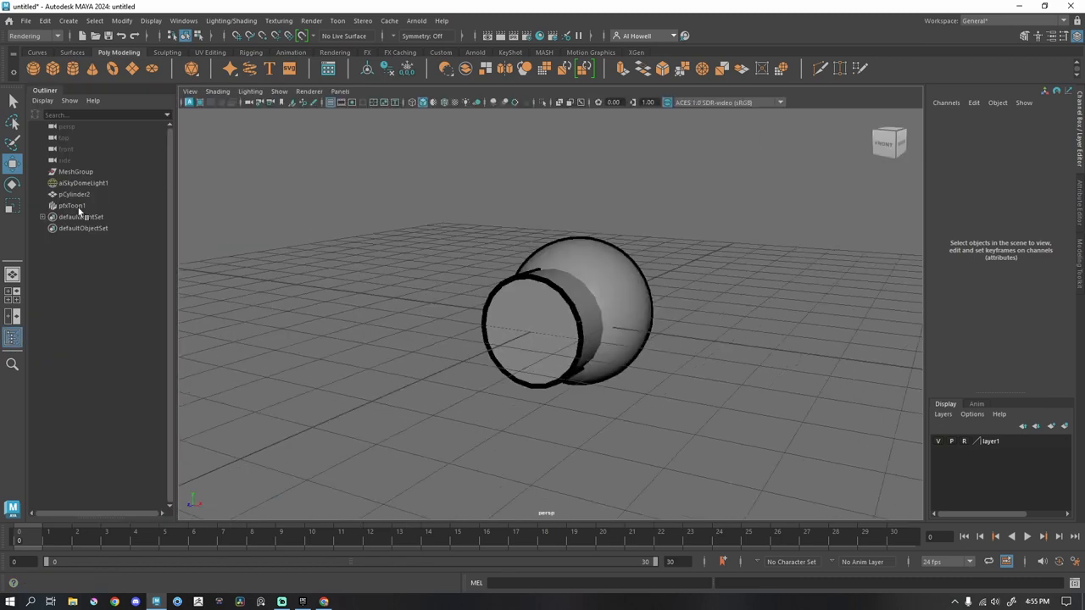
click(75, 206)
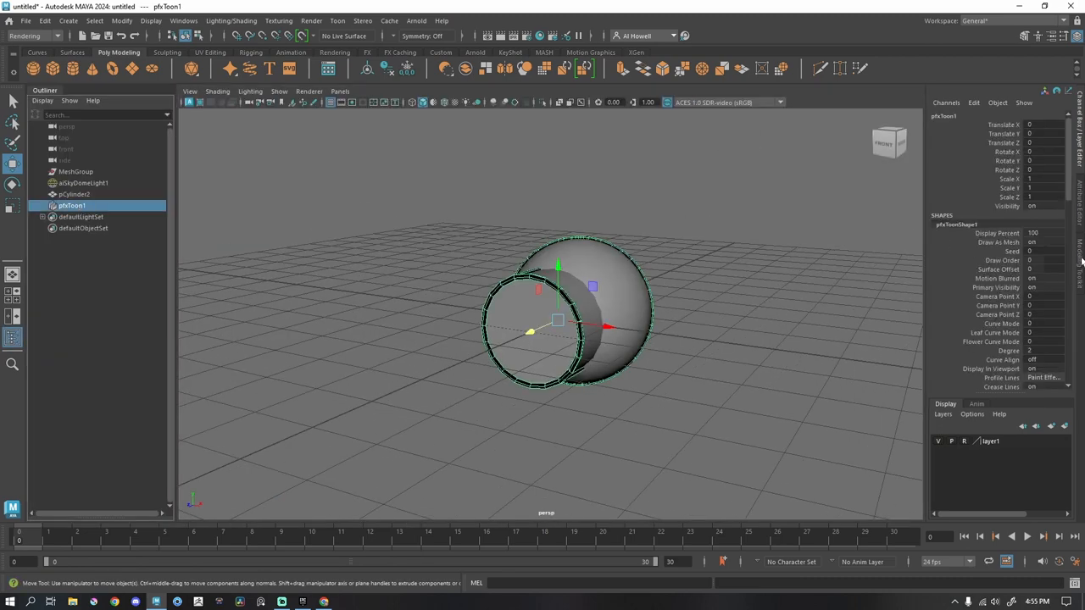
click(1080, 201)
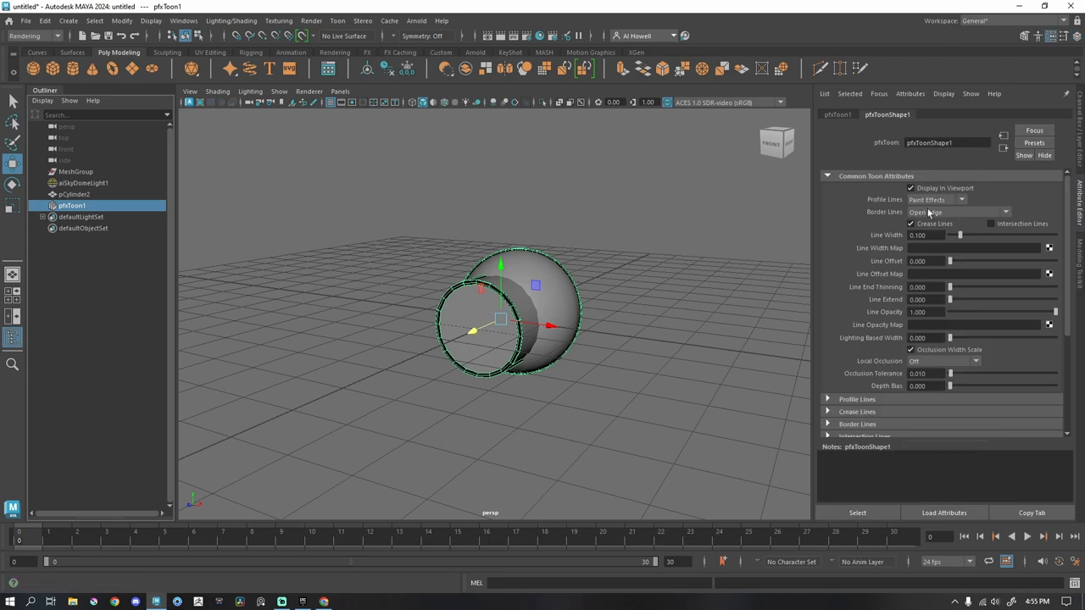
Convert the toon outlines to polygons via Paint Effects to Polygons and hide pfxToon1
click(124, 21)
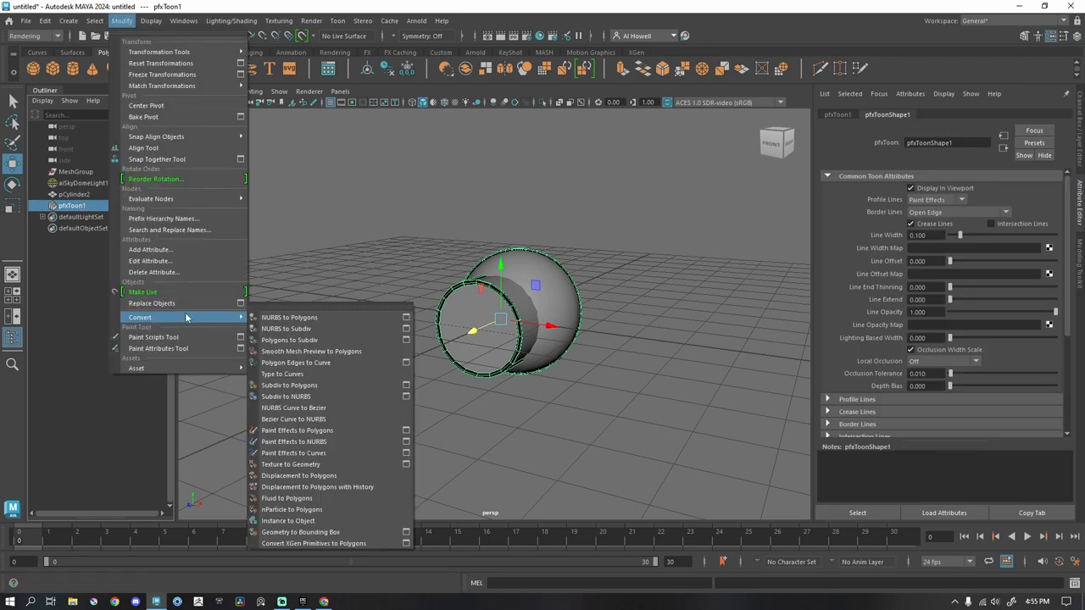
mouse_move(141, 317)
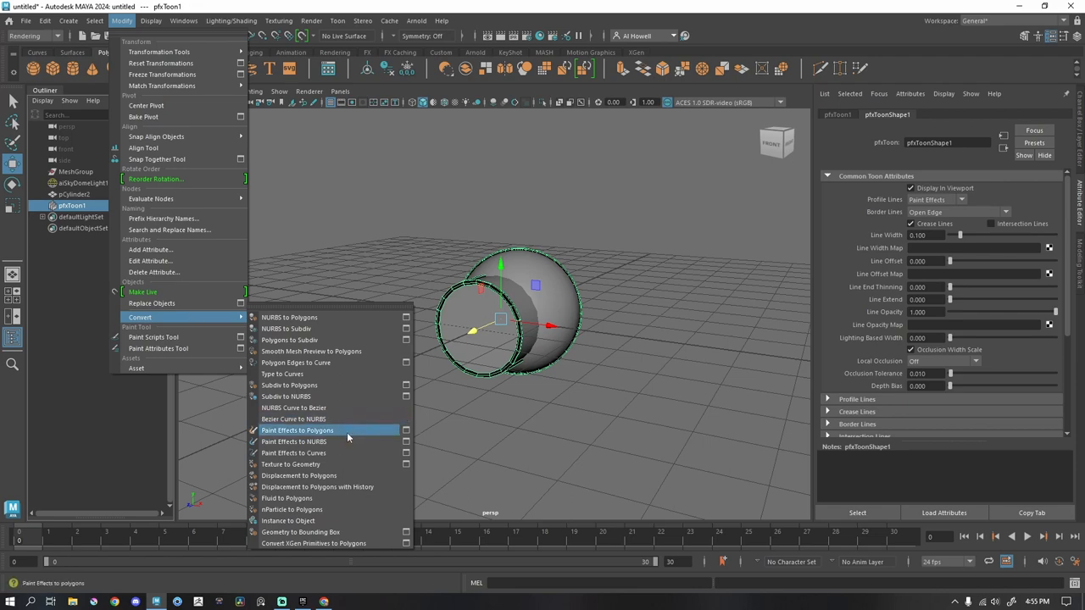
click(346, 432)
scroll(513, 391, up, 2)
click(81, 207)
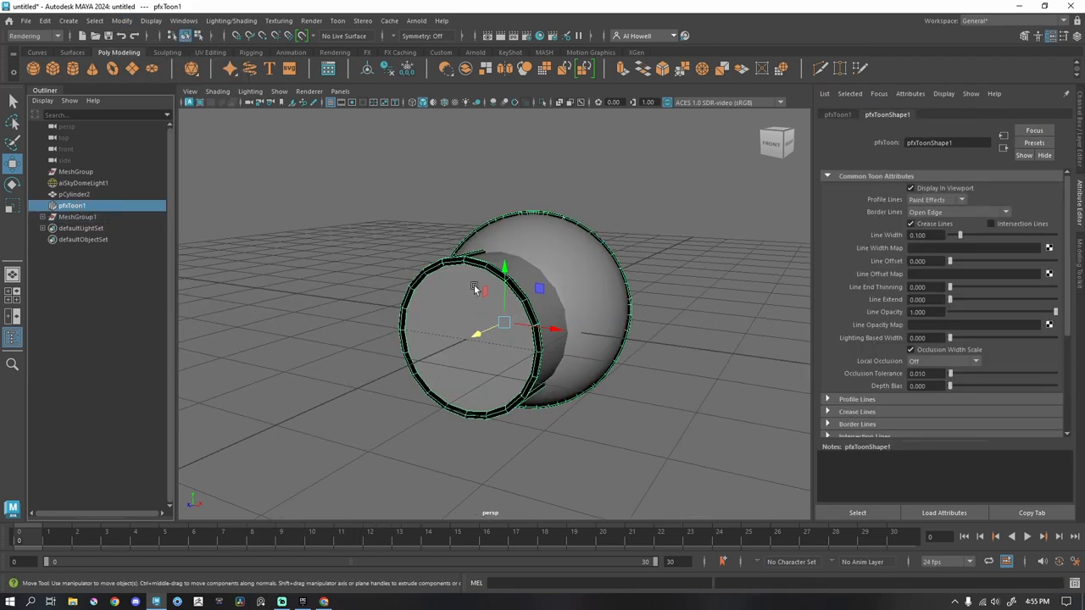
key(h)
click(665, 316)
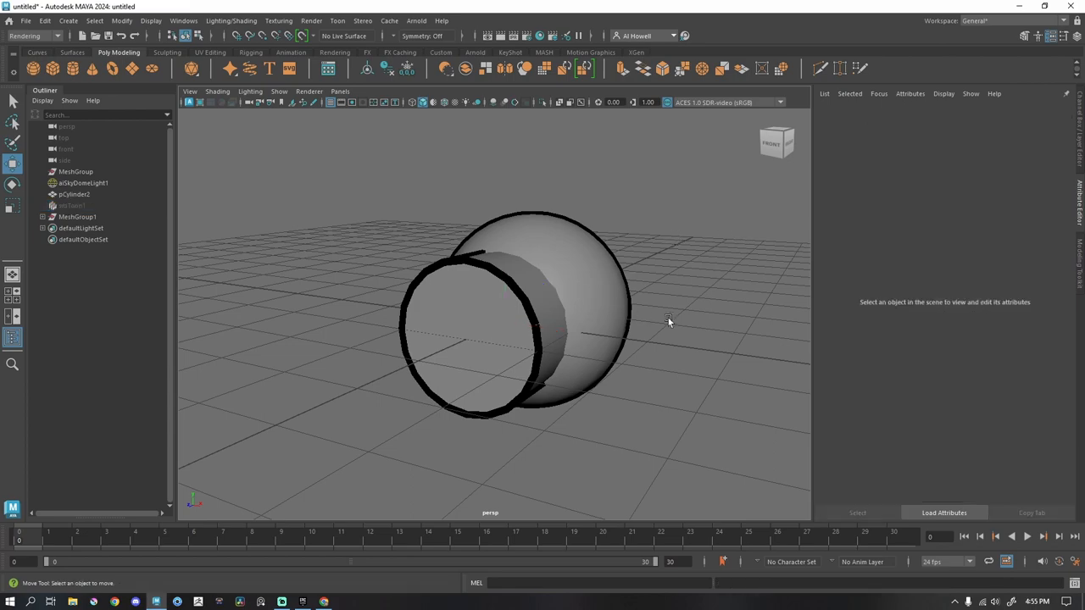
mouse_move(664, 316)
alt+mouse_down()
mouse_move(679, 329)
mouse_move(497, 328)
mouse_move(634, 332)
mouse_move(509, 328)
alt+mouse_up()
Raise pfxToon1's Line Width to 0.270 and render the frame in Arnold RenderView
click(75, 206)
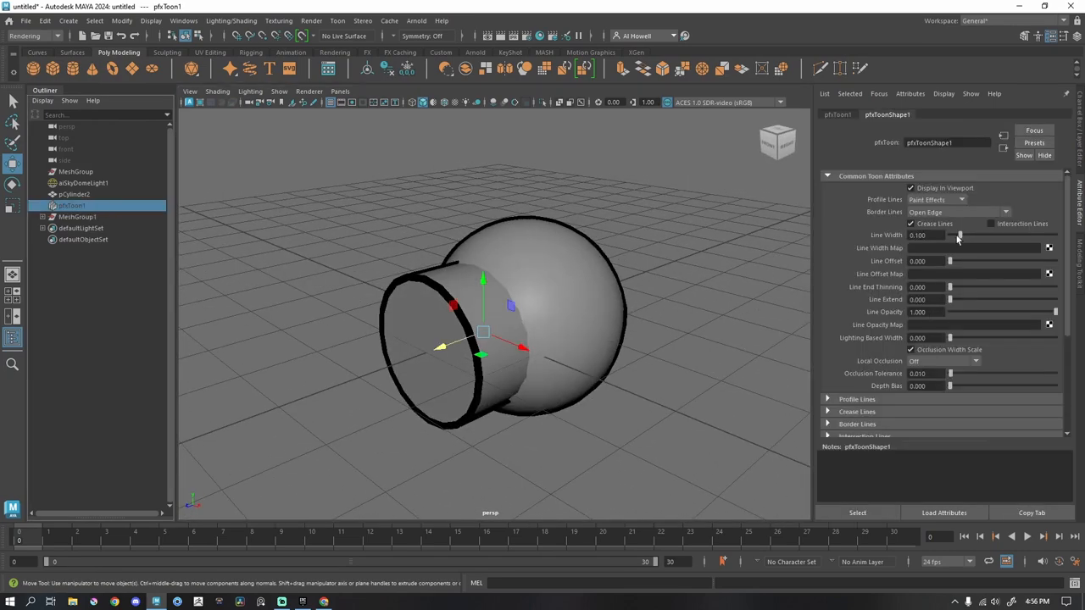
mouse_move(963, 237)
mouse_down()
mouse_move(988, 236)
mouse_move(965, 235)
mouse_move(977, 235)
mouse_up()
mouse_move(691, 259)
alt+mouse_down()
mouse_move(746, 259)
mouse_move(703, 255)
alt+mouse_up()
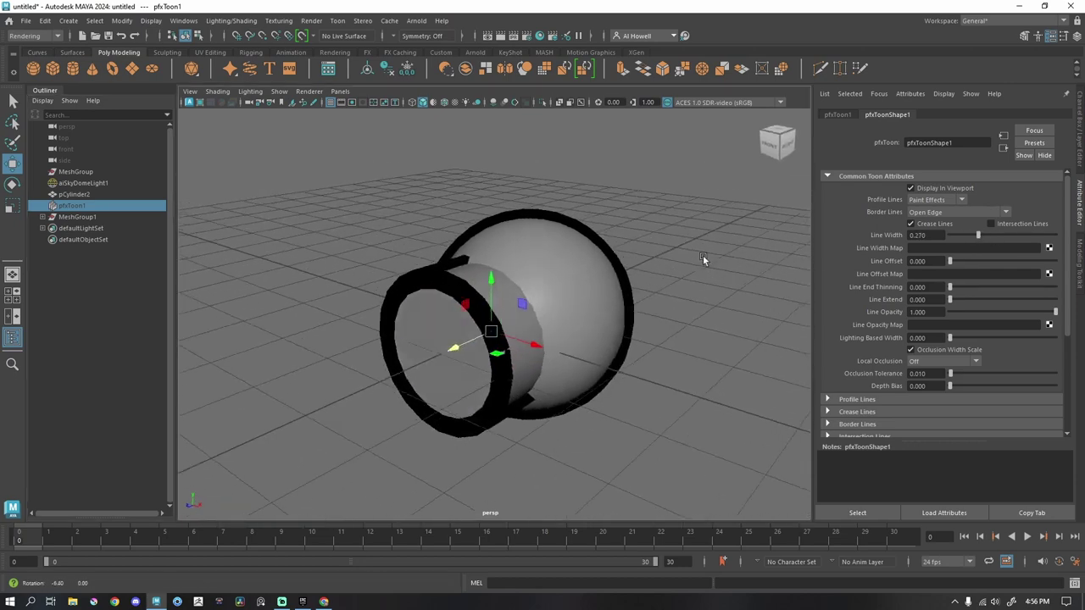
click(502, 37)
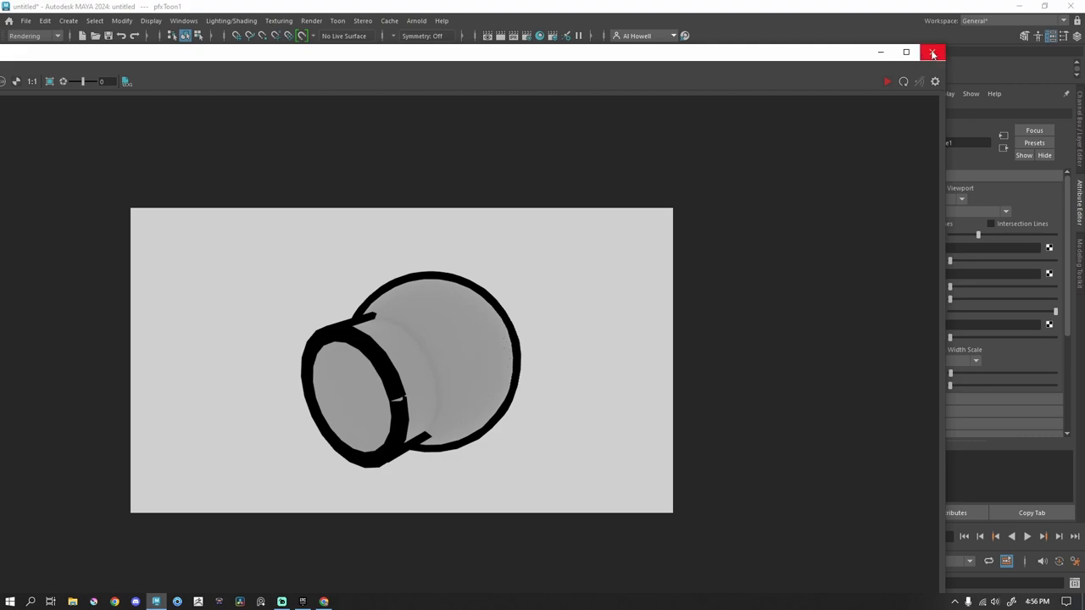